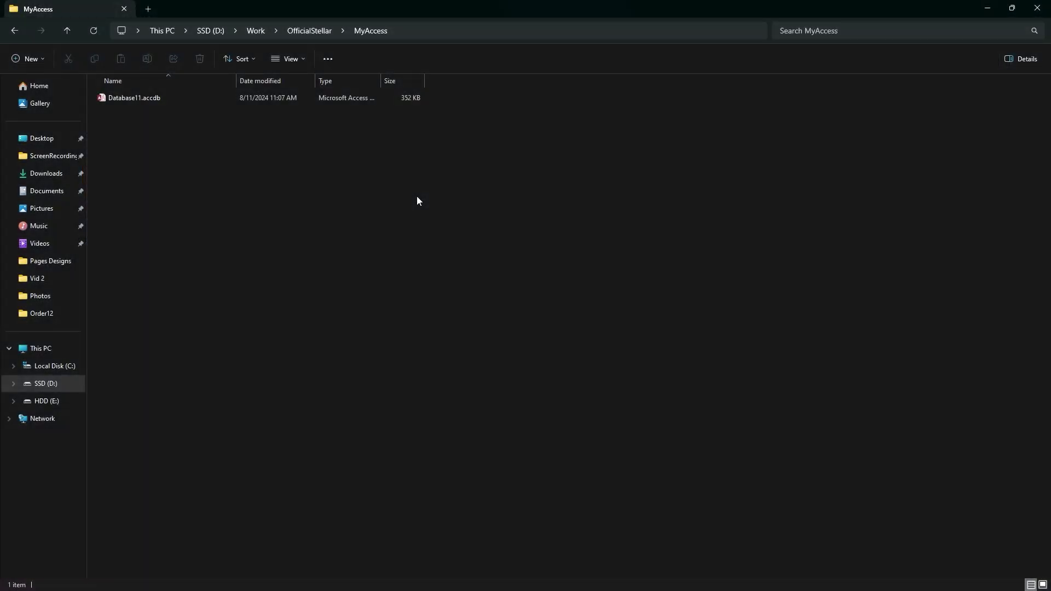
Open Database11.accdb from the MyAccess folder in Microsoft Access.
double_click(317, 104)
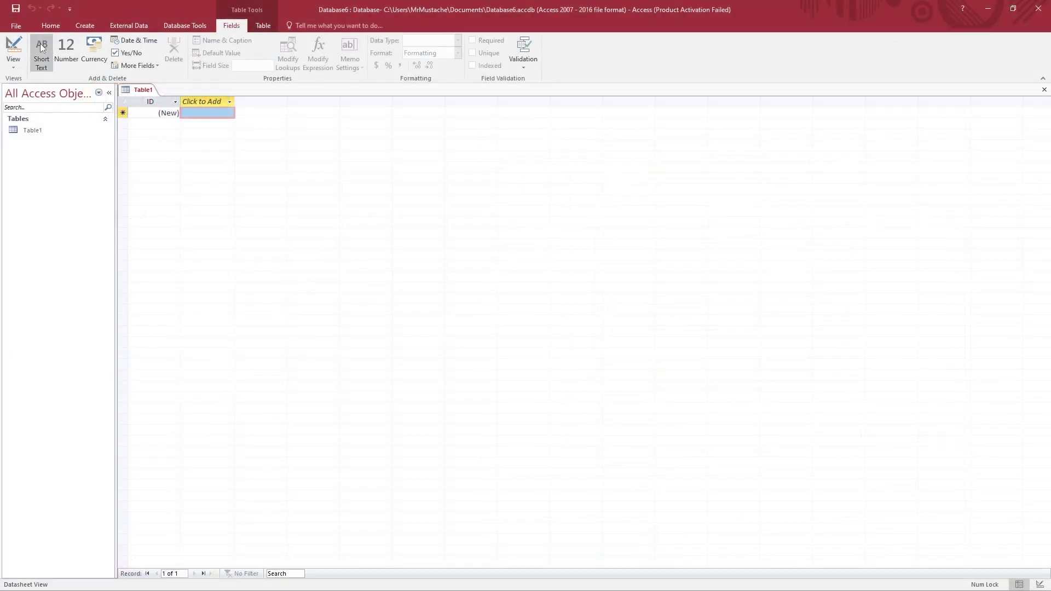
Add D:\Work\OfficialStellar\MyAccess as a new Trust Center trusted location.
click(18, 26)
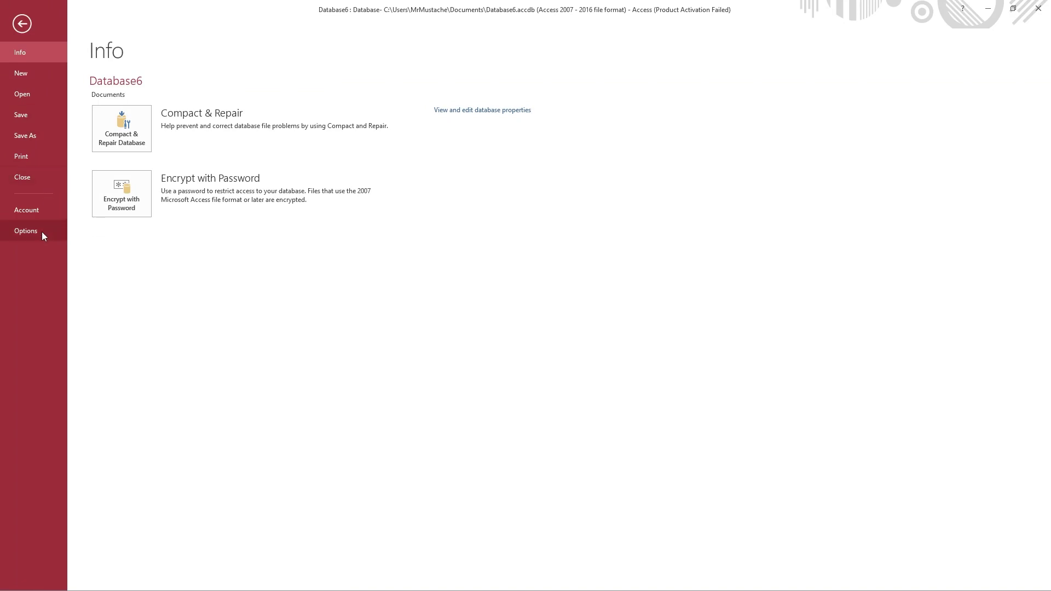
click(42, 232)
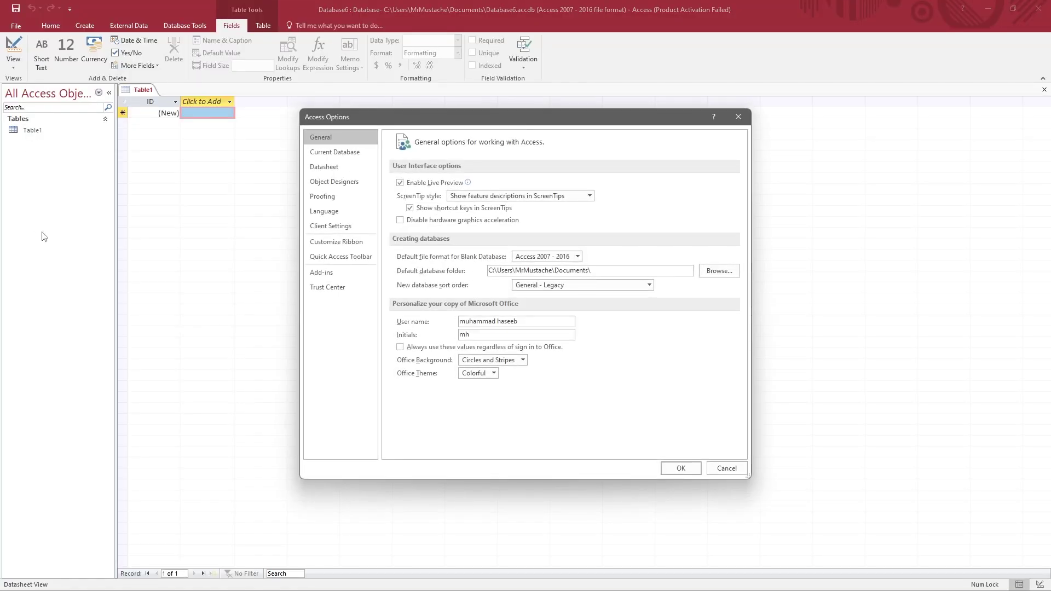
click(335, 287)
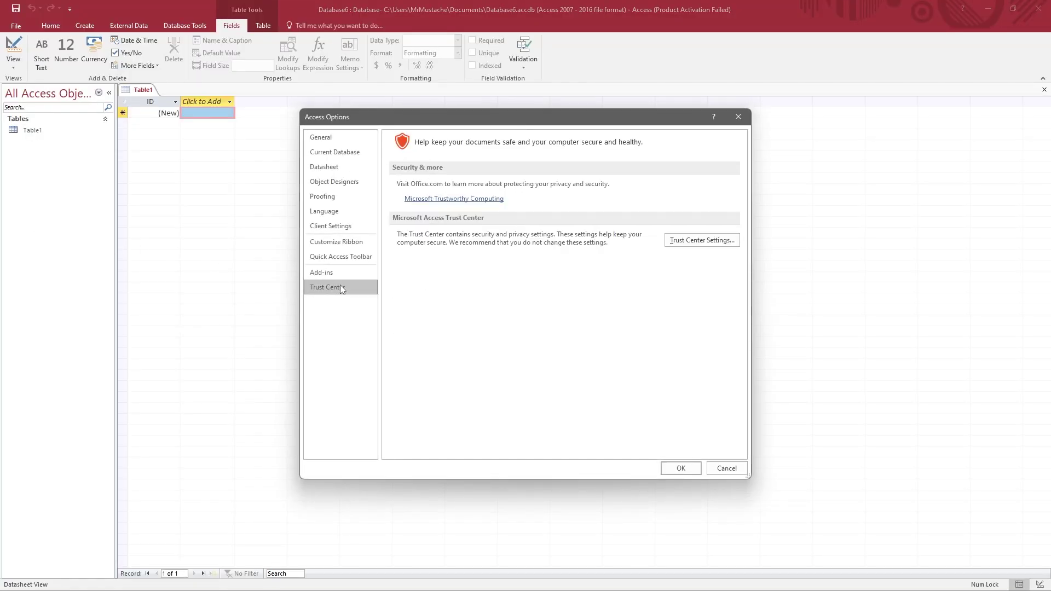
click(677, 244)
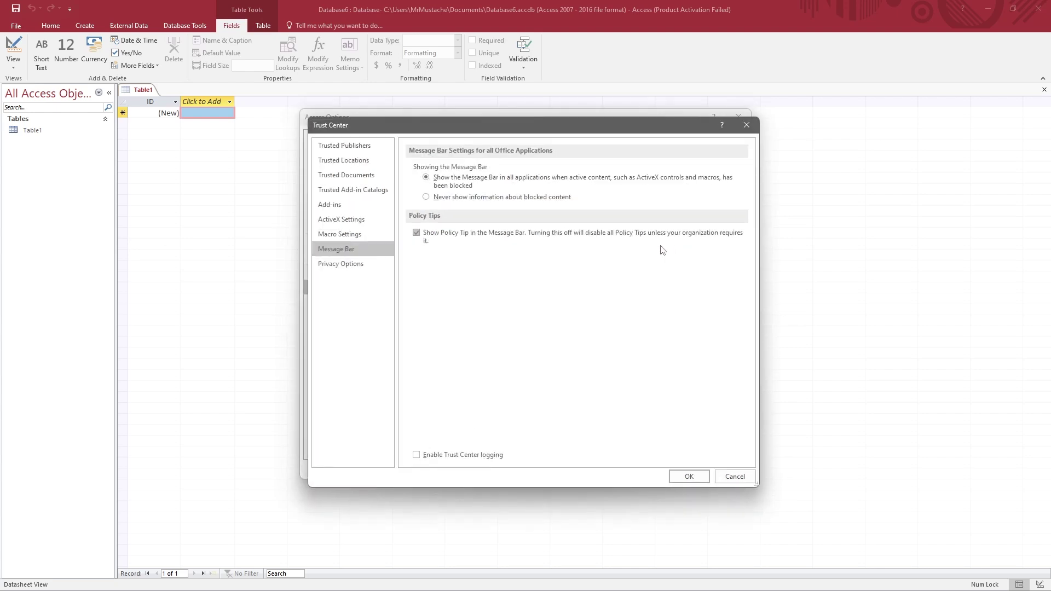
click(324, 162)
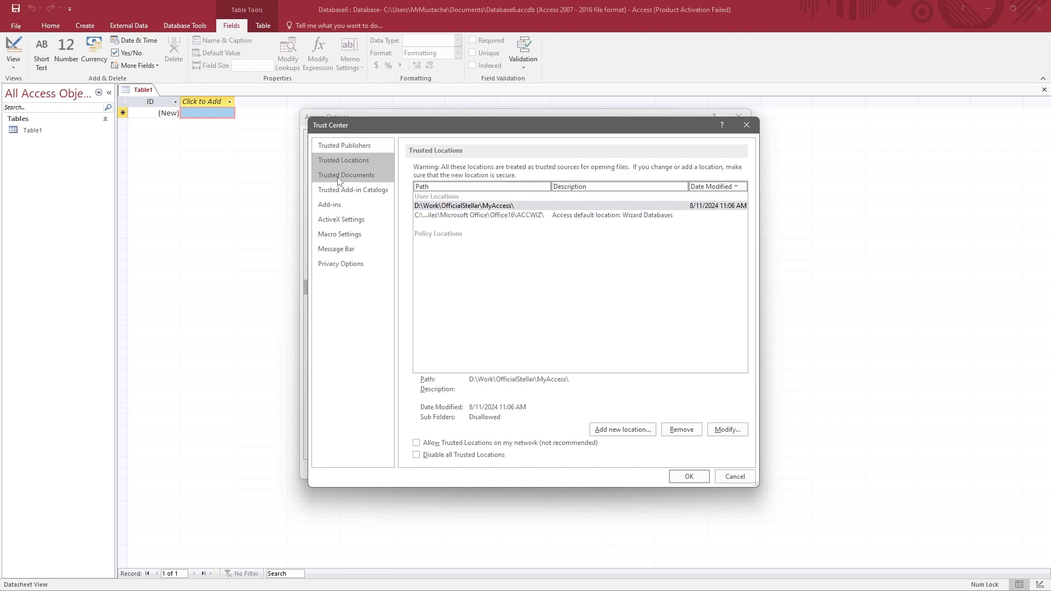
click(622, 430)
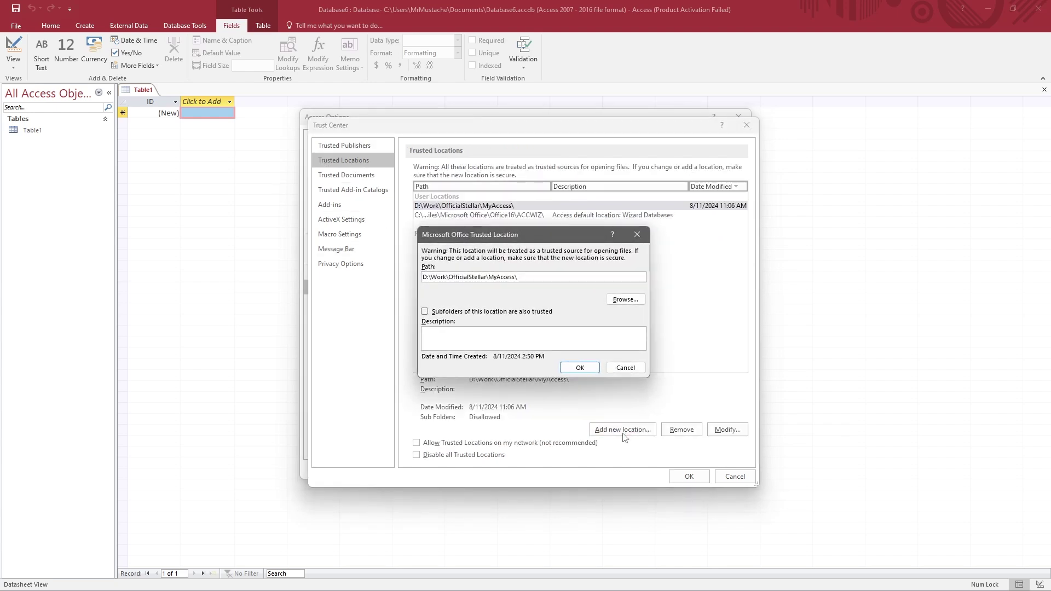
click(624, 300)
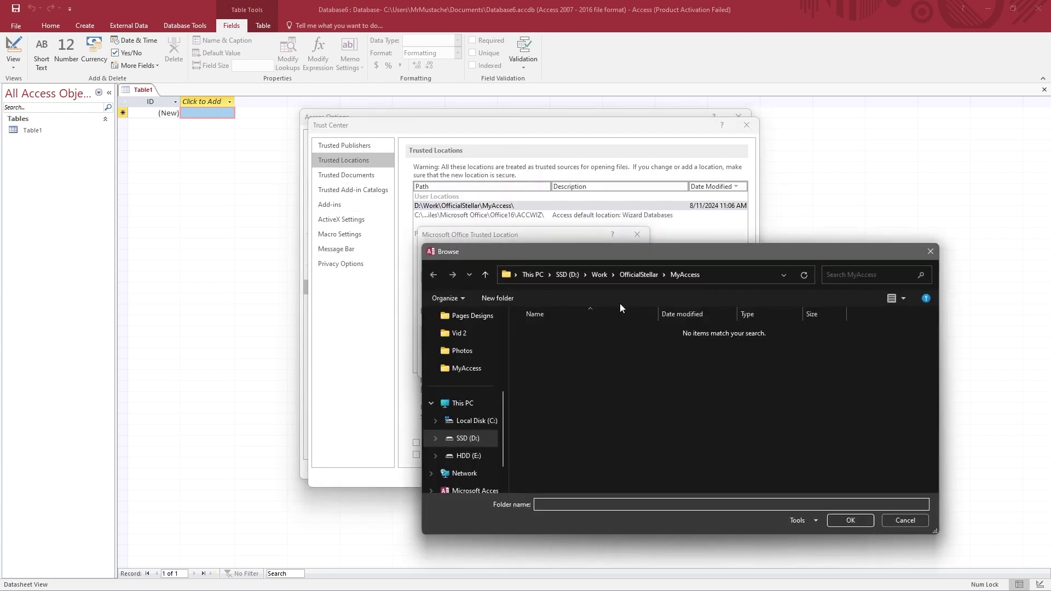
click(865, 523)
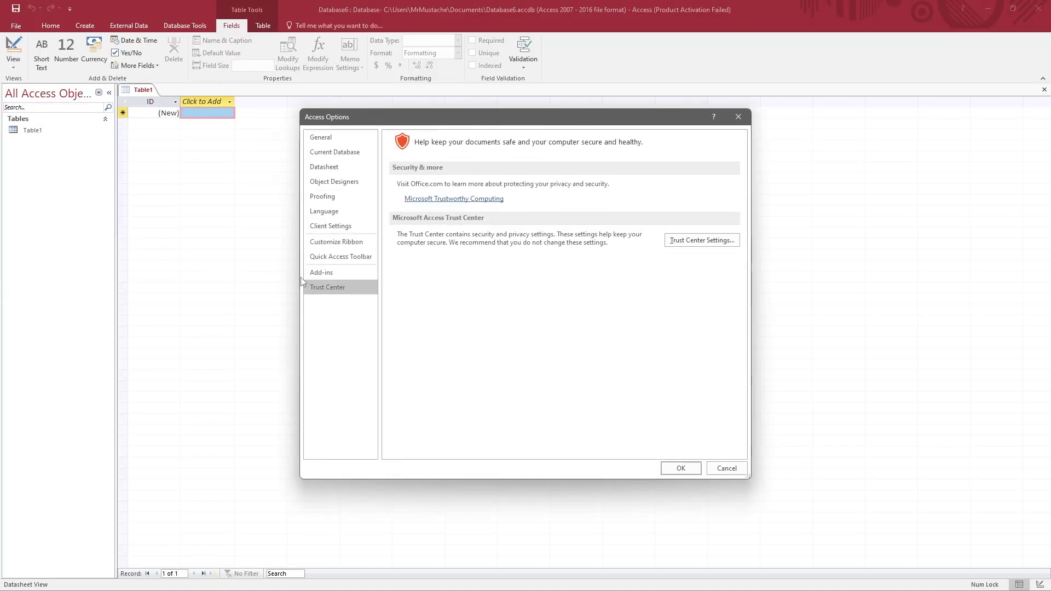
Select Enable all macros in Trust Center Macro Settings and confirm both dialogs.
click(680, 243)
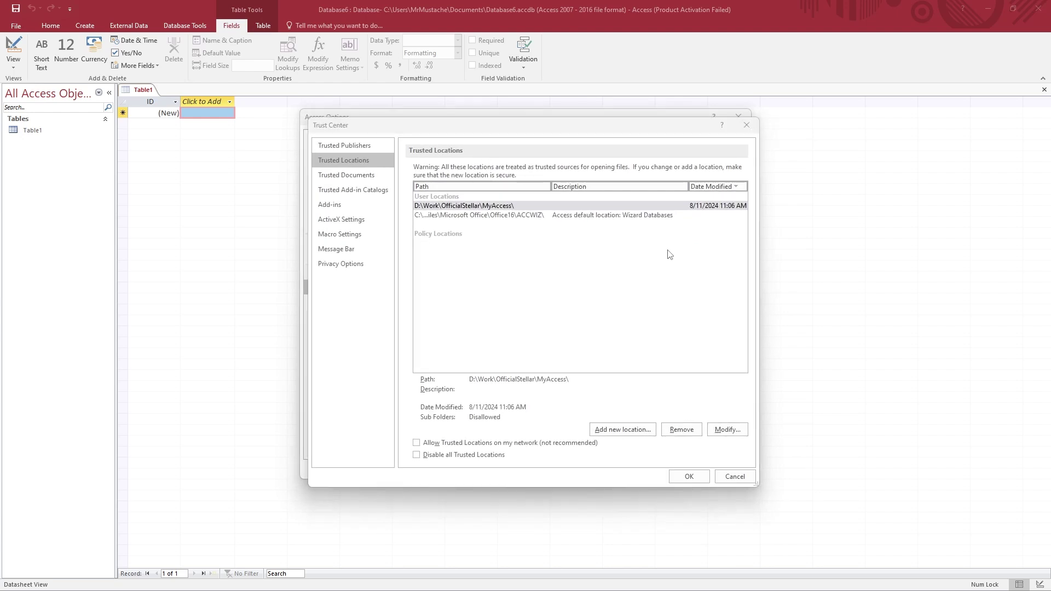
click(367, 238)
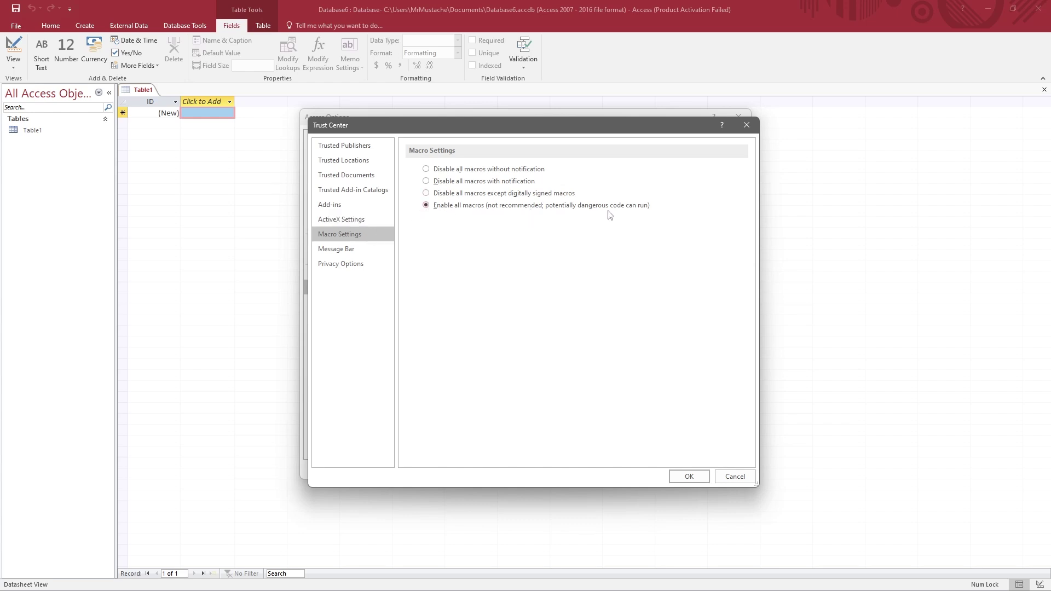
click(700, 478)
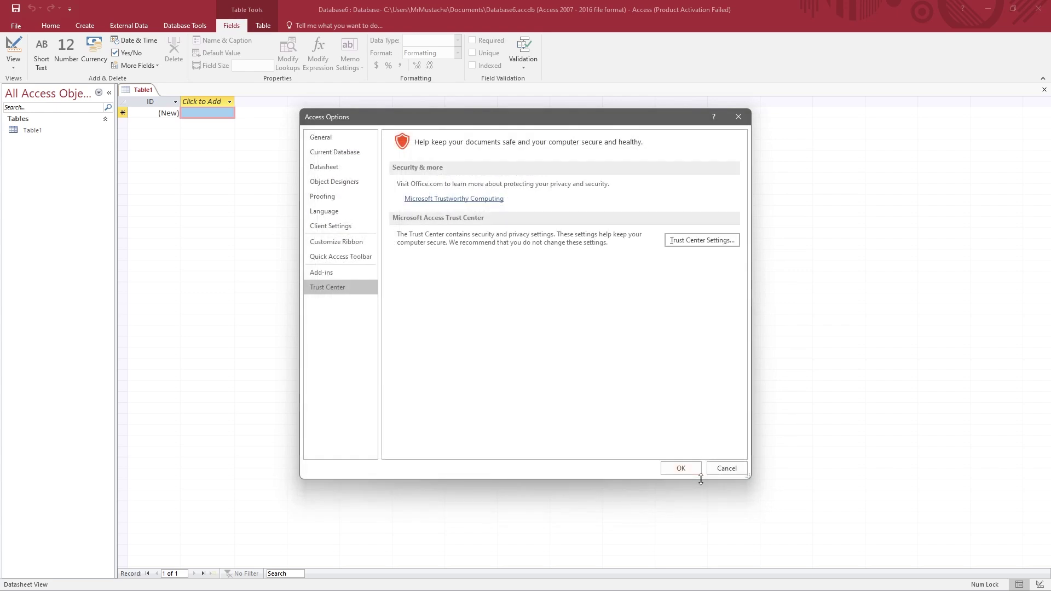
click(694, 473)
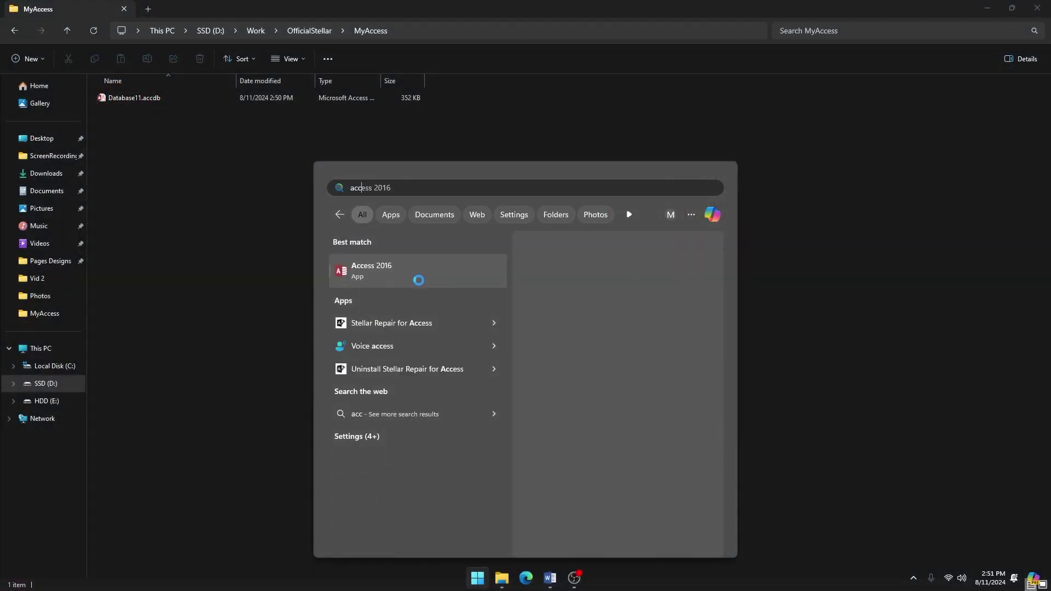
Launch Access and create a new blank desktop database.
click(419, 280)
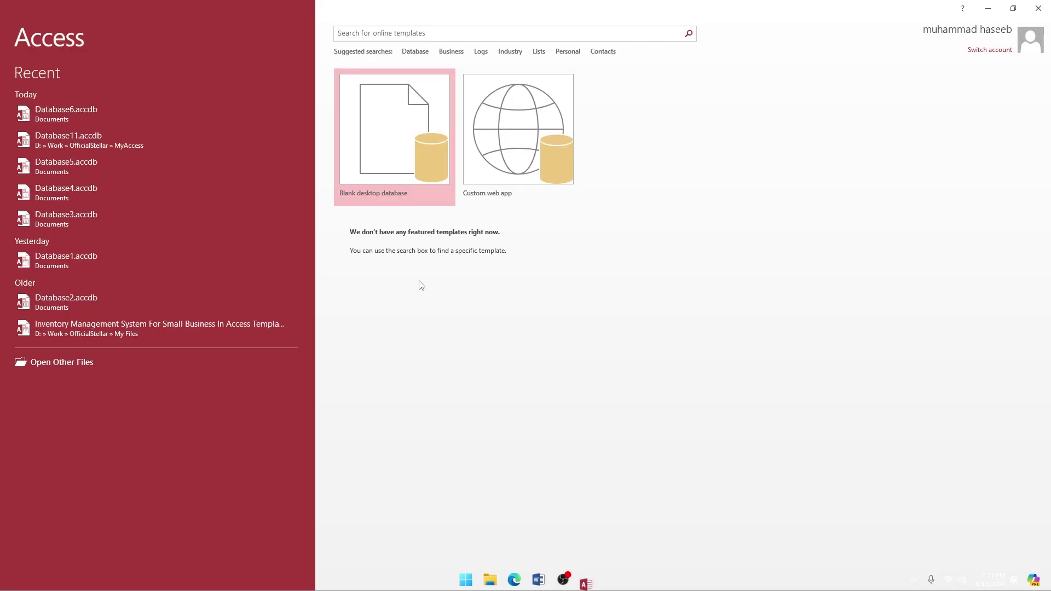
click(407, 178)
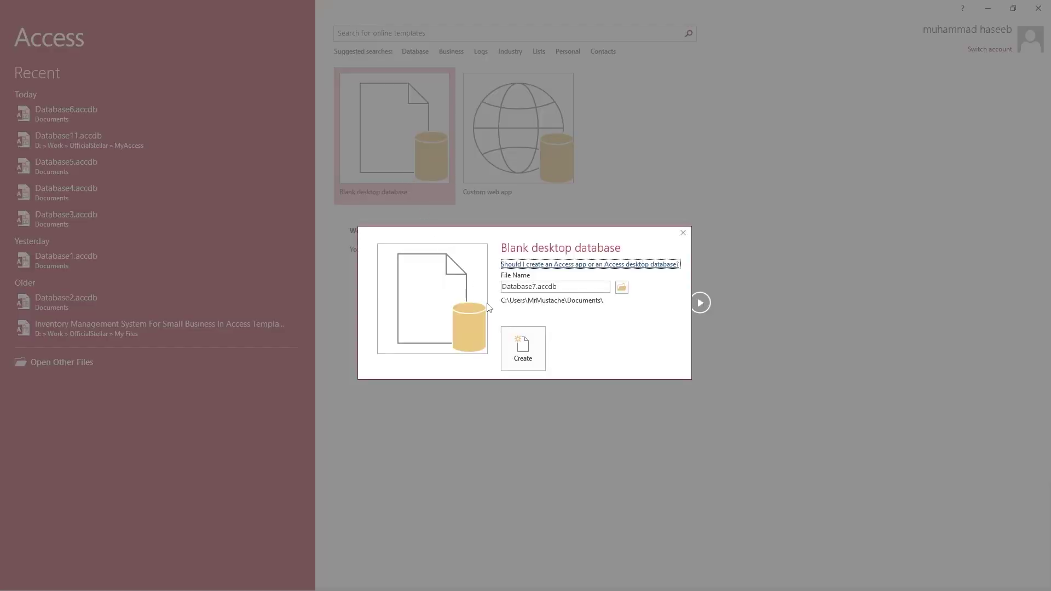
click(517, 347)
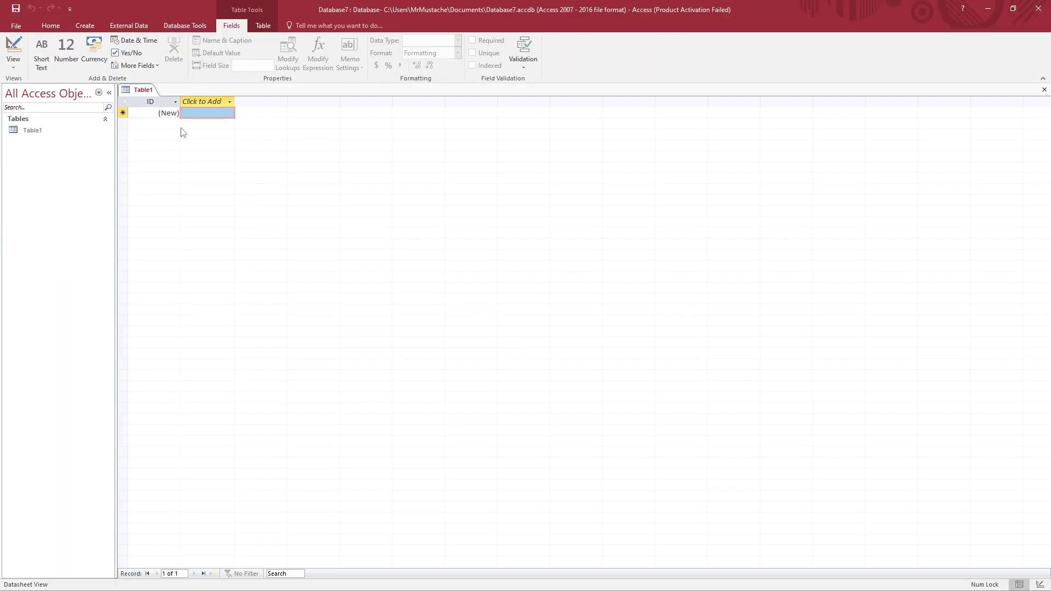
Close the database and compact Database11.accdb into Database1.accdb in the MyAccess folder.
click(16, 26)
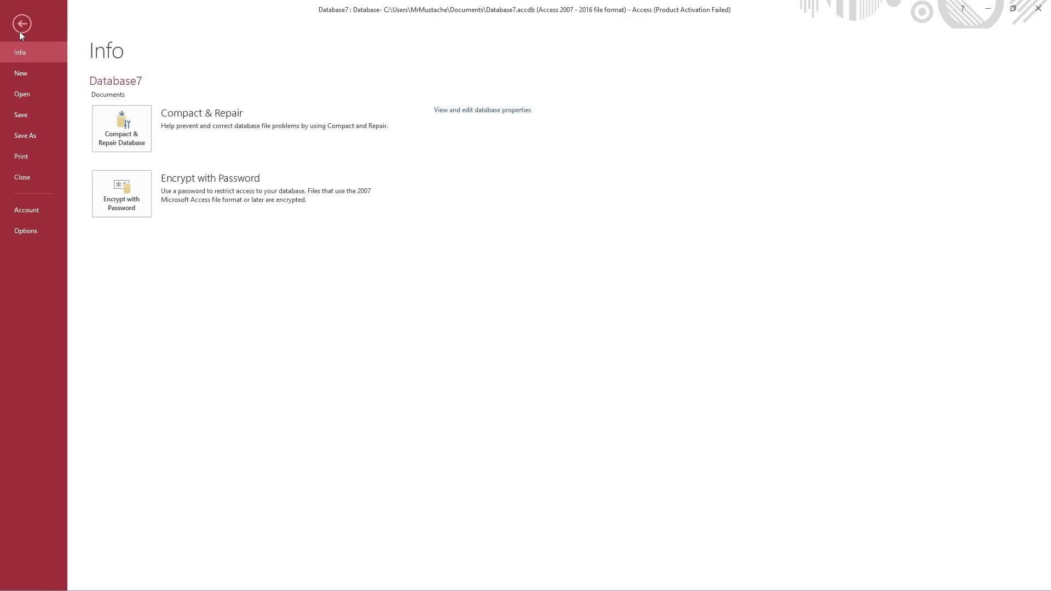
click(29, 177)
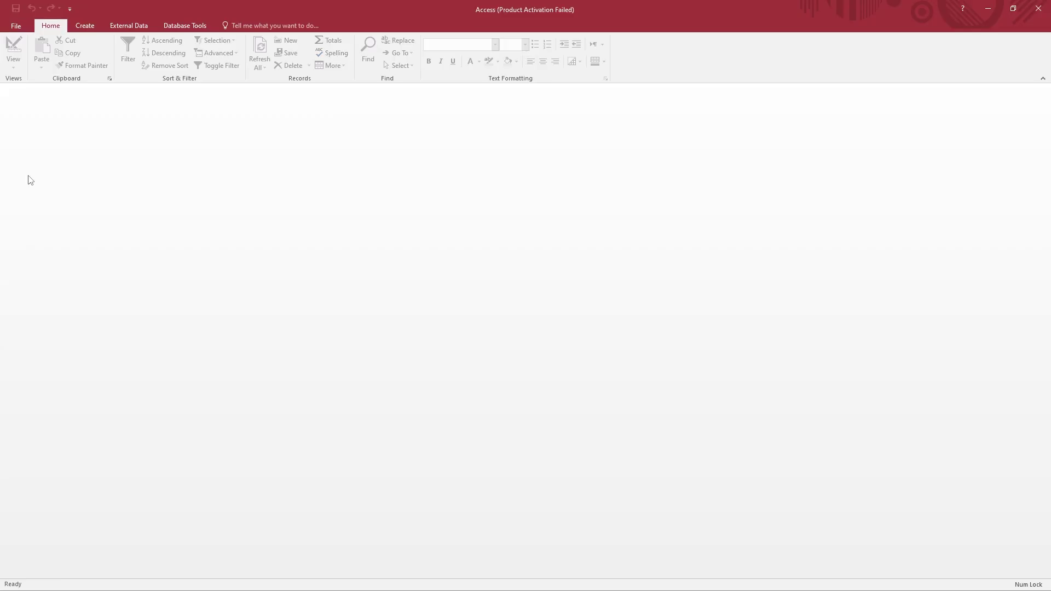
click(173, 28)
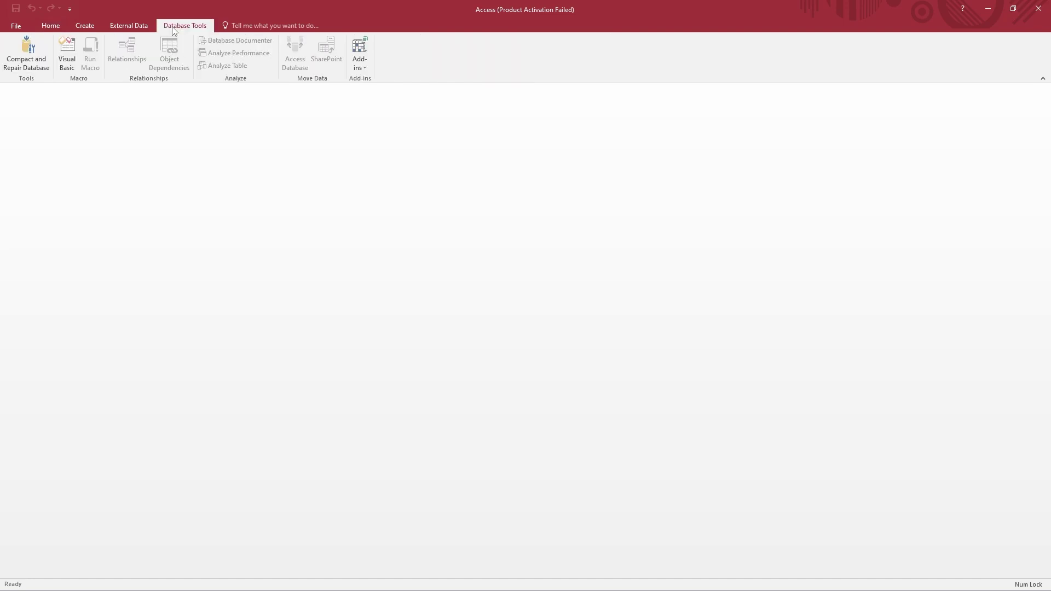
click(28, 61)
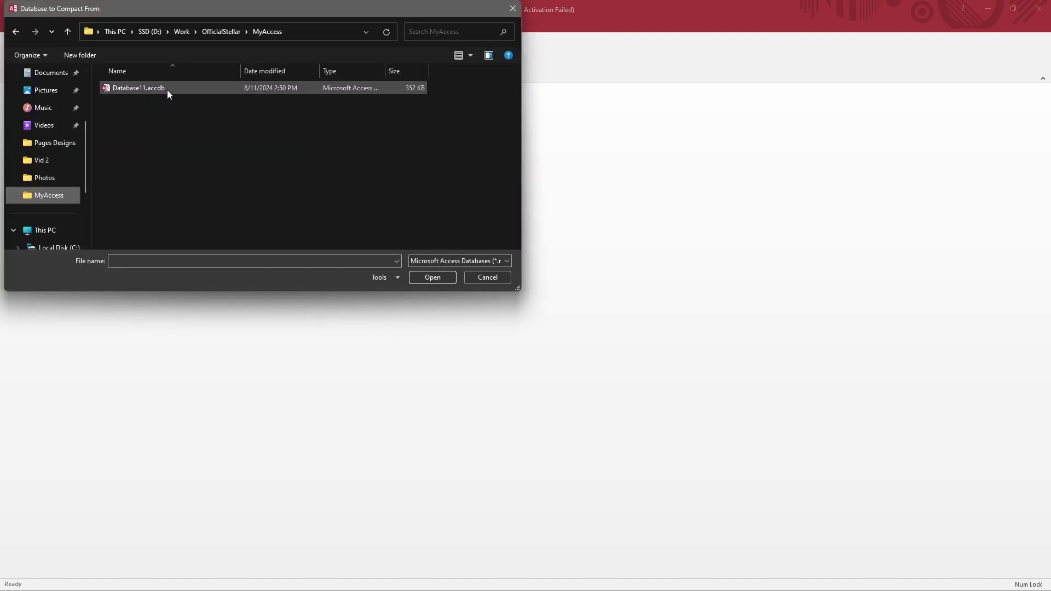
click(166, 89)
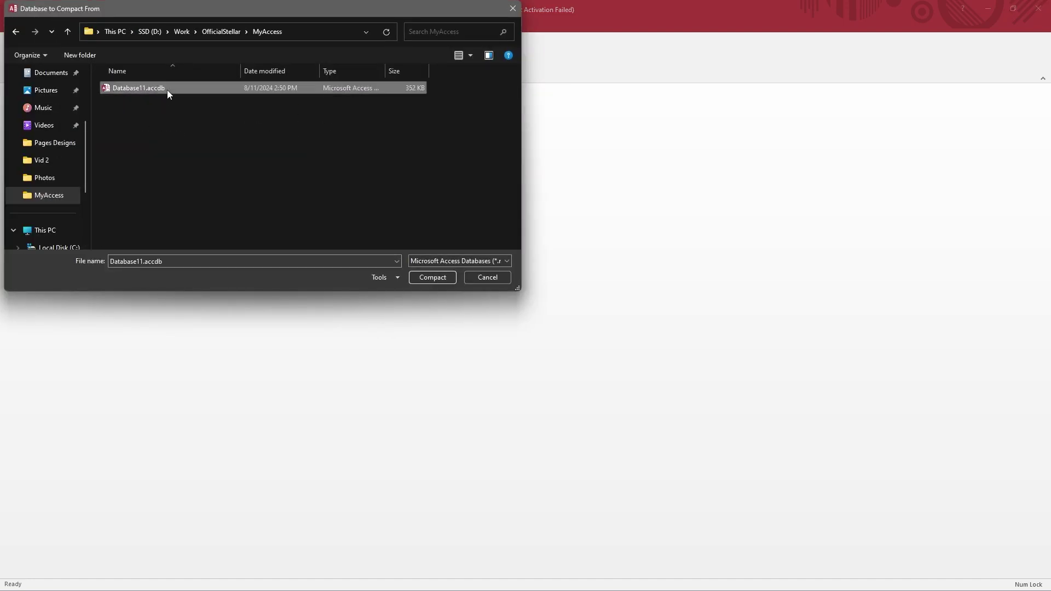
click(432, 277)
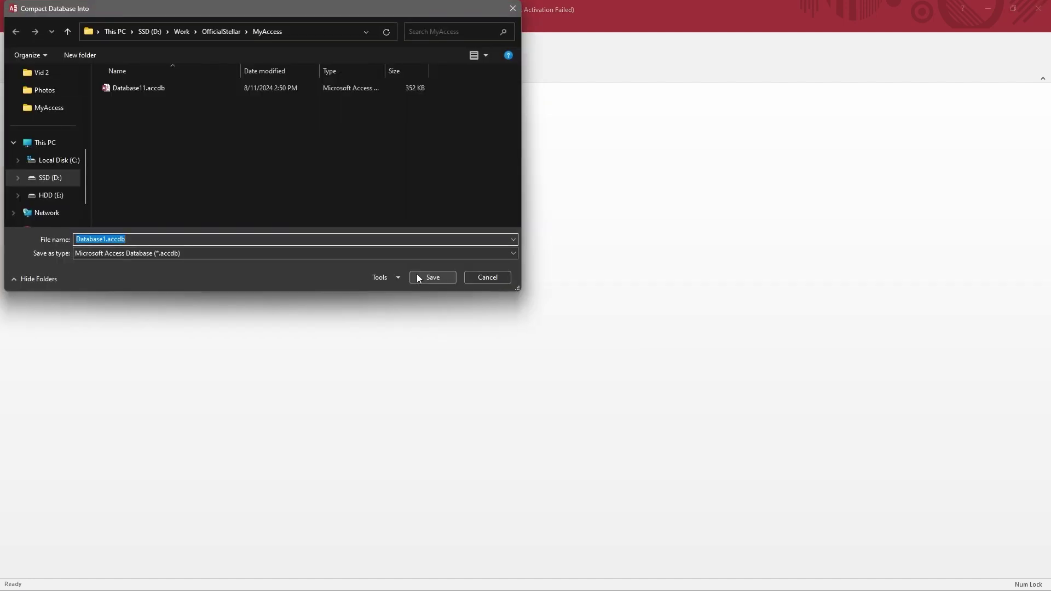
click(431, 278)
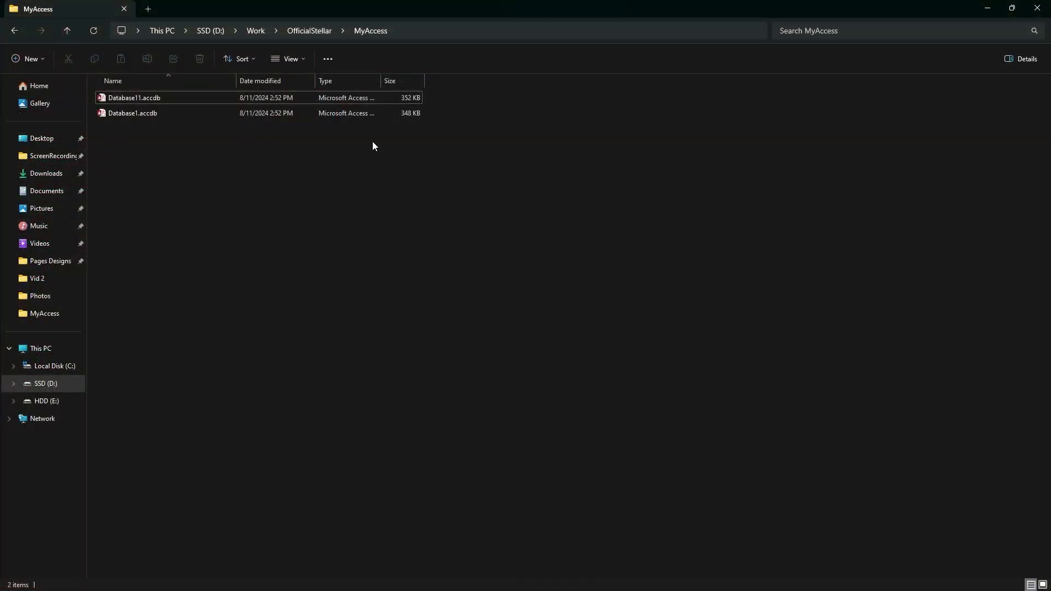
Select the compacted Database1.accdb file in the MyAccess folder.
click(357, 116)
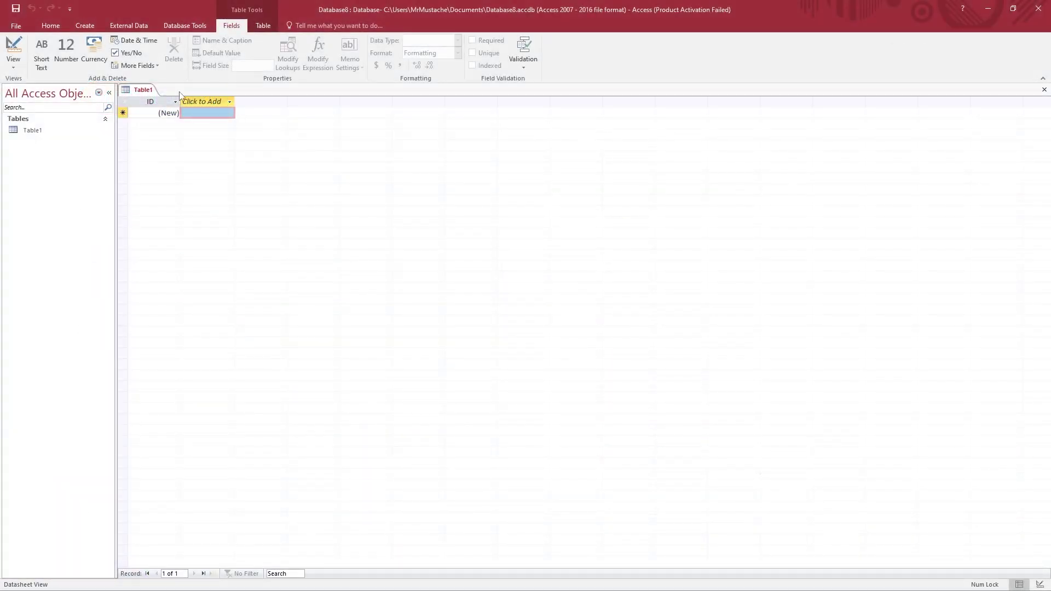
Confirm Enable DDE refresh is checked under Client Settings > Advanced and apply the options.
click(27, 23)
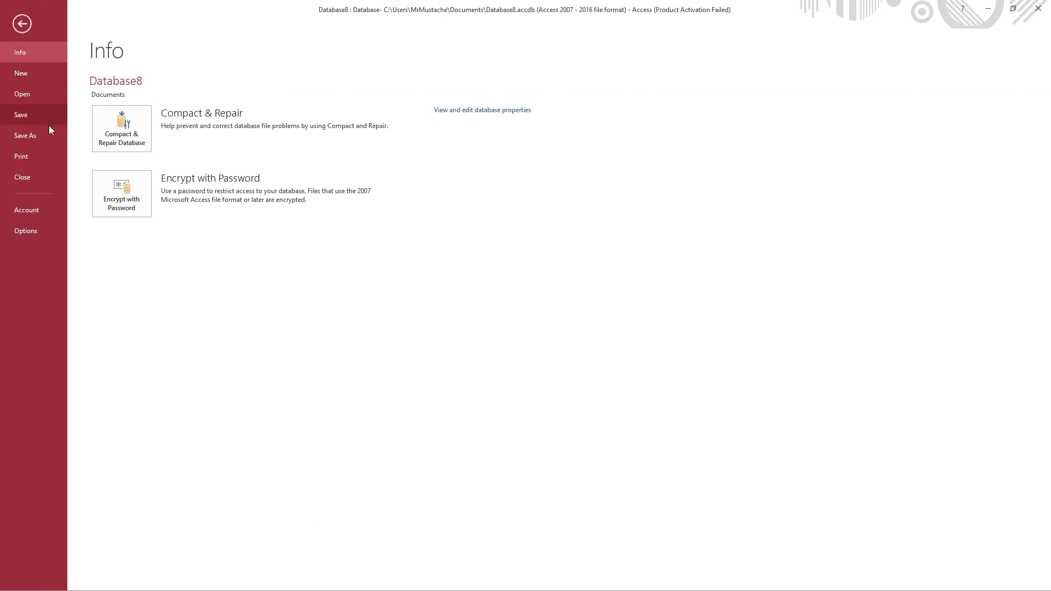
click(36, 230)
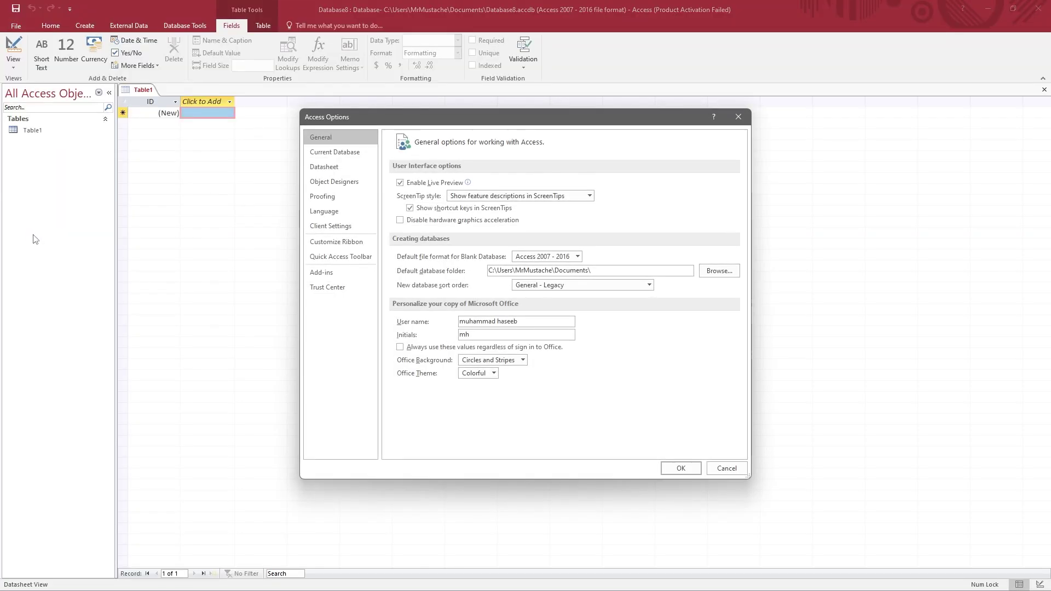
click(332, 229)
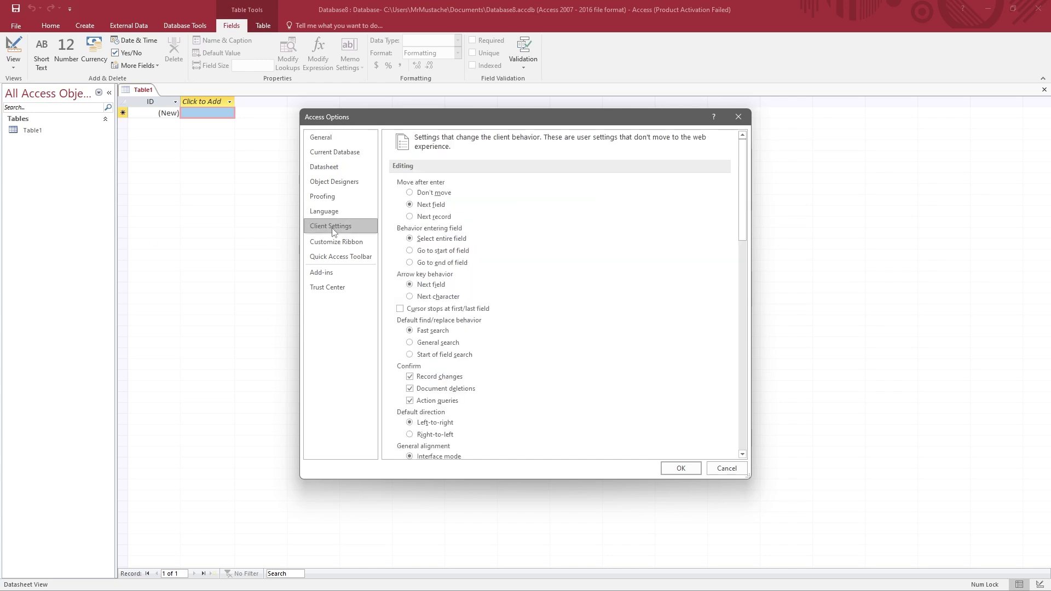
drag(743, 192, 745, 401)
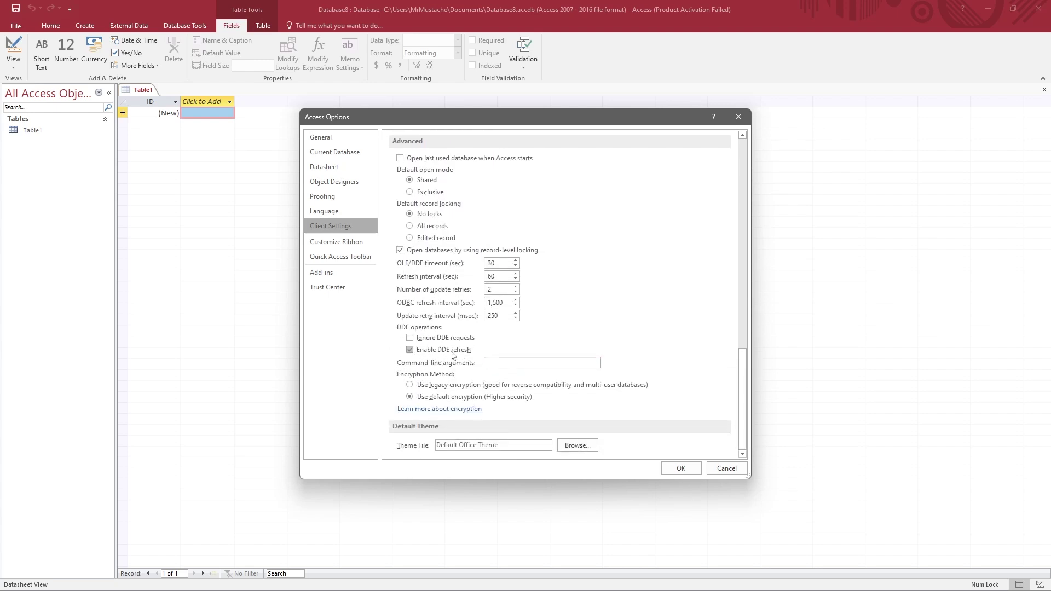
click(665, 470)
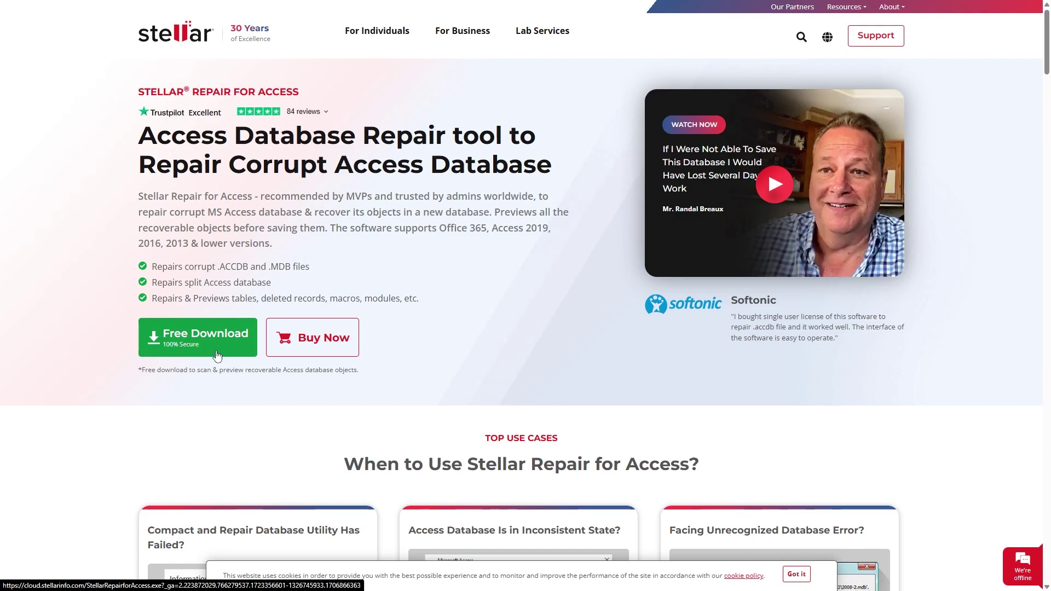
Download and run Stellar Repair for Access, reaching its Select Database dialog.
click(216, 355)
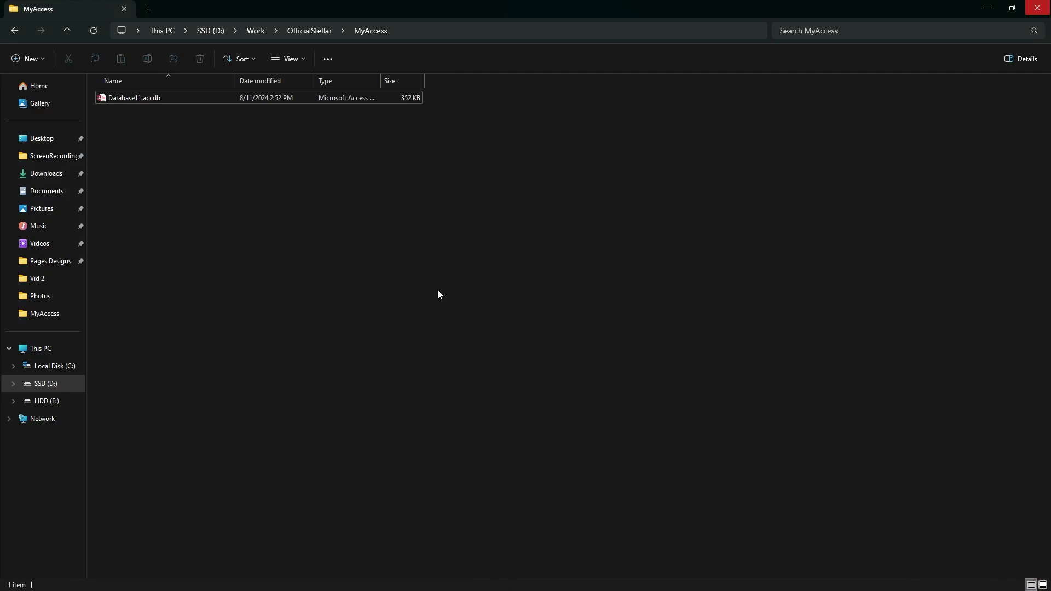
click(311, 101)
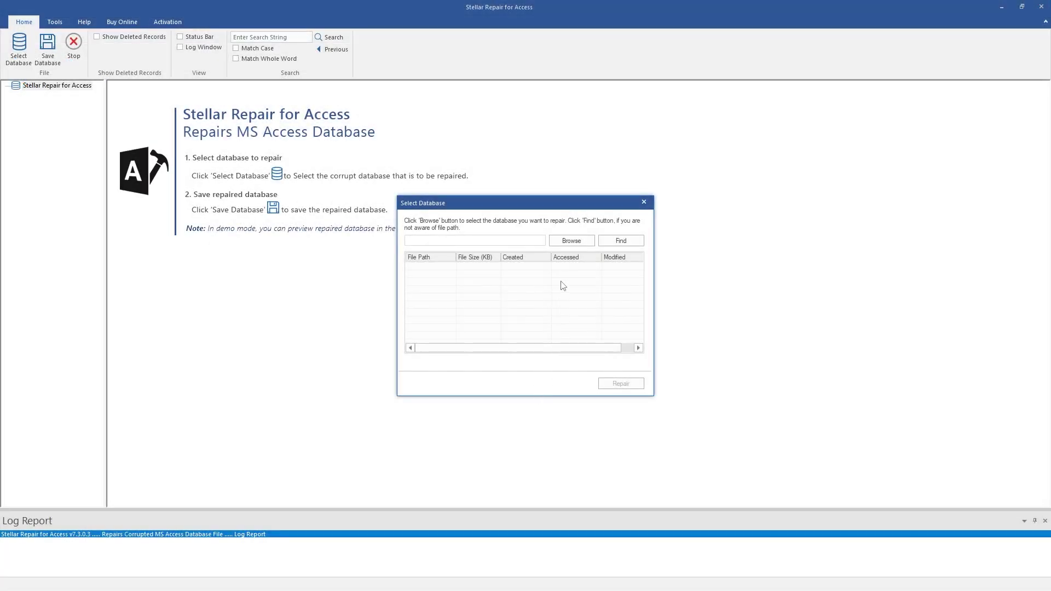
Load Database11.accdb into Stellar Repair for Access and repair it.
click(569, 241)
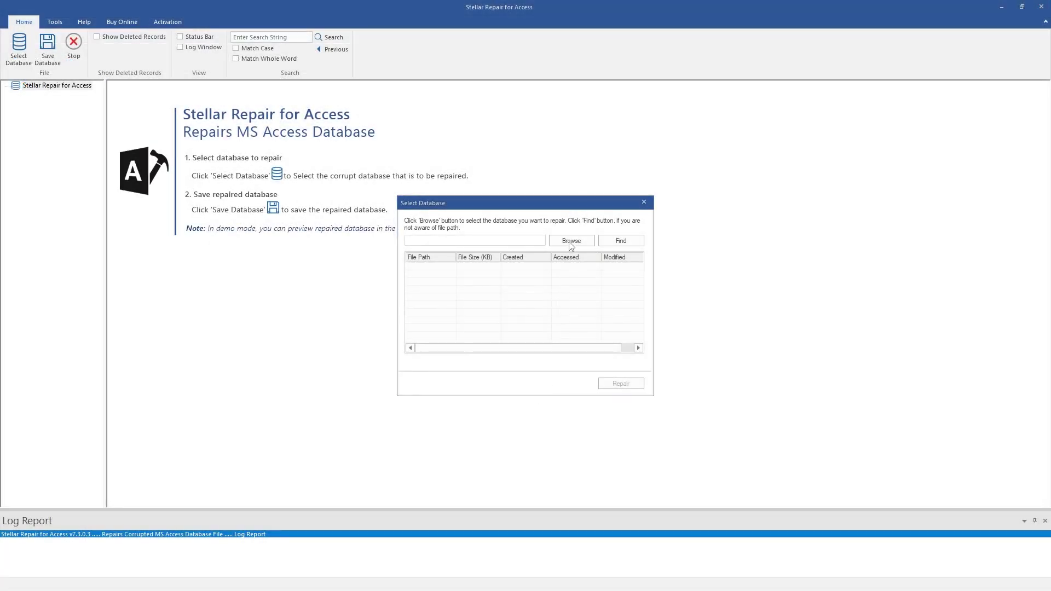
click(569, 243)
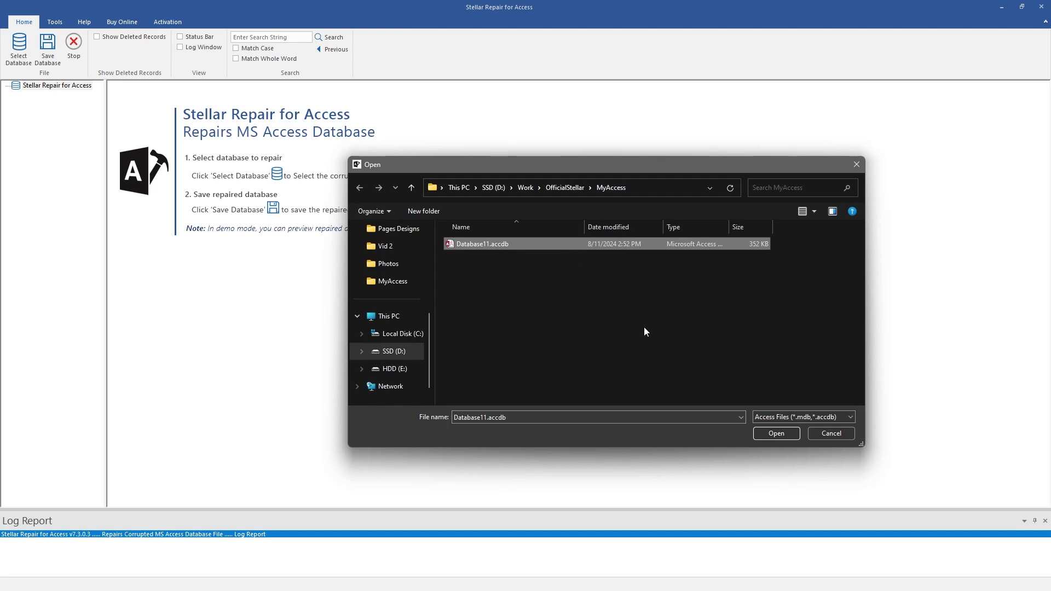
click(777, 437)
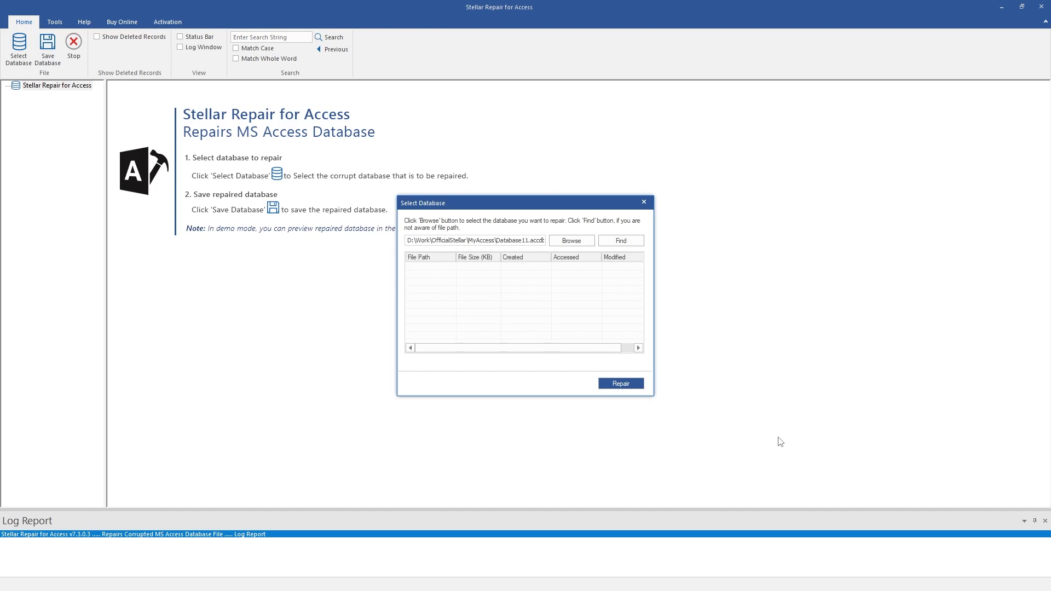
click(629, 386)
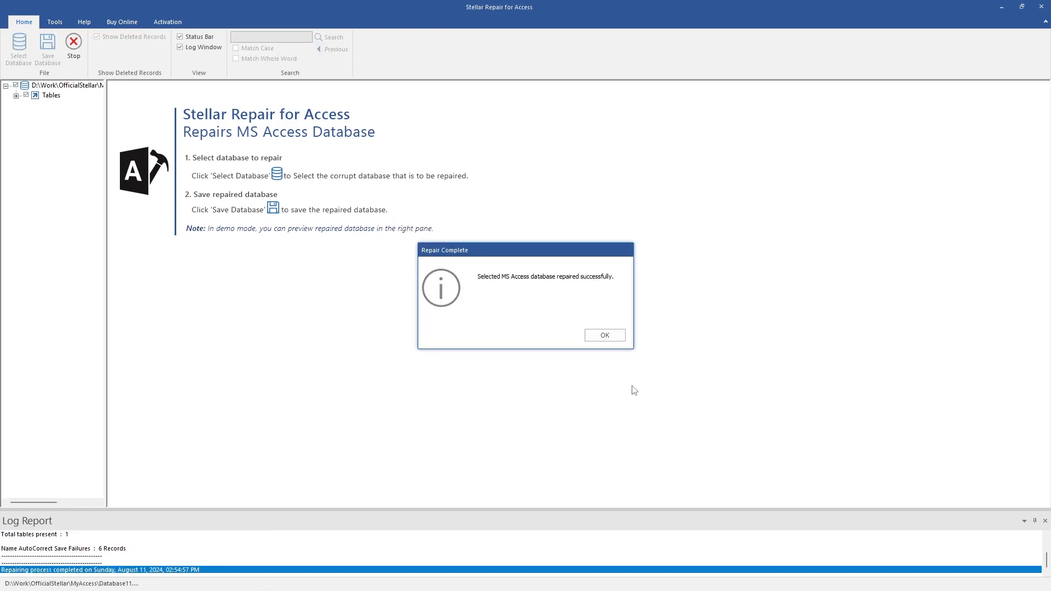
click(605, 336)
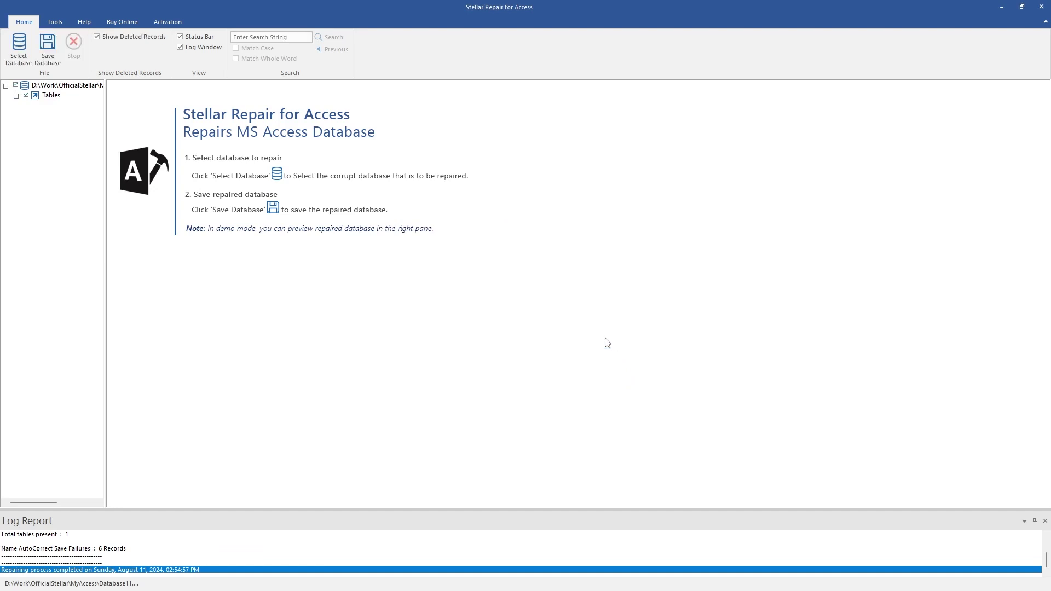
Preview the recovered Name AutoCorrect Save Failures table with its six records.
double_click(55, 96)
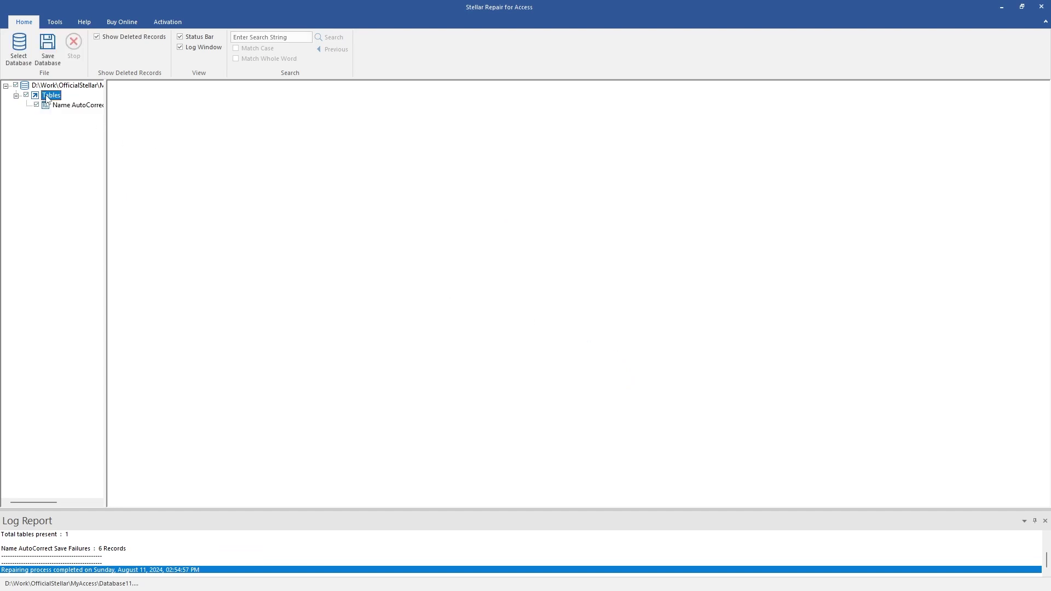
click(57, 107)
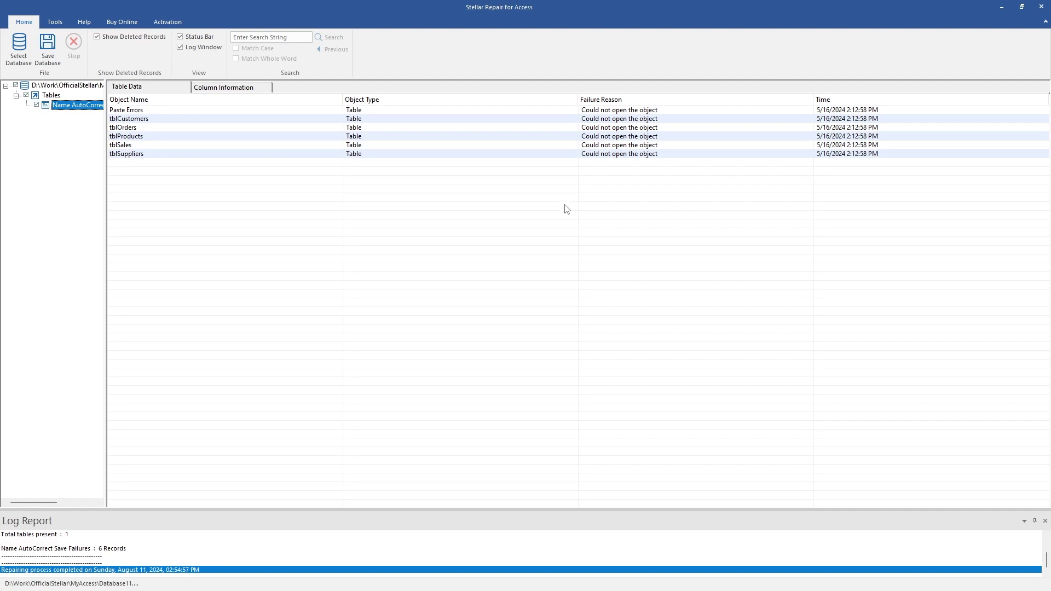
click(53, 48)
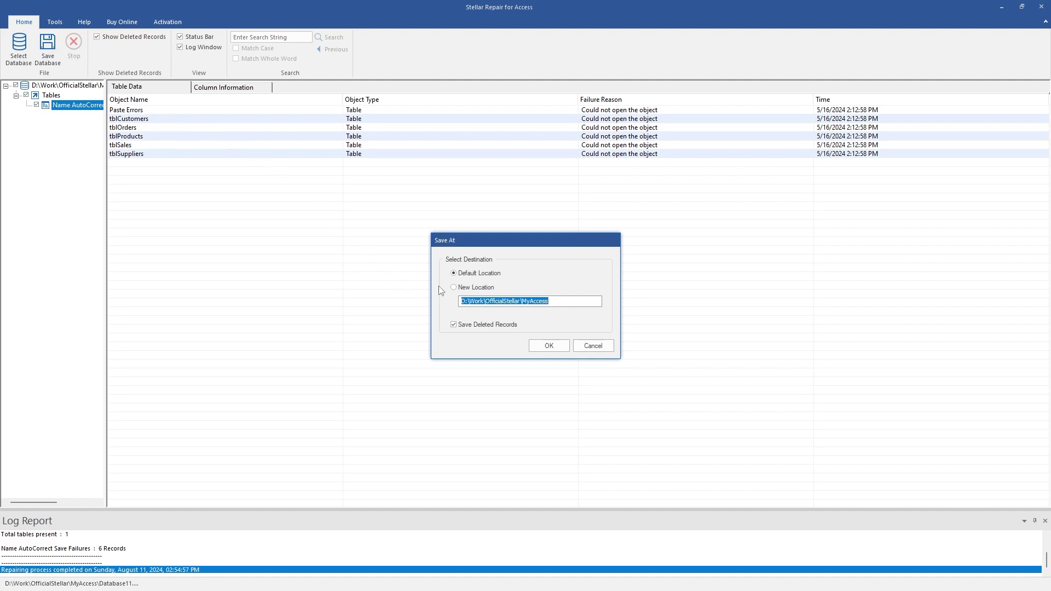
Save the repaired database to the MyAccess folder and open Repaired_Database11.accdb.
click(458, 287)
click(553, 390)
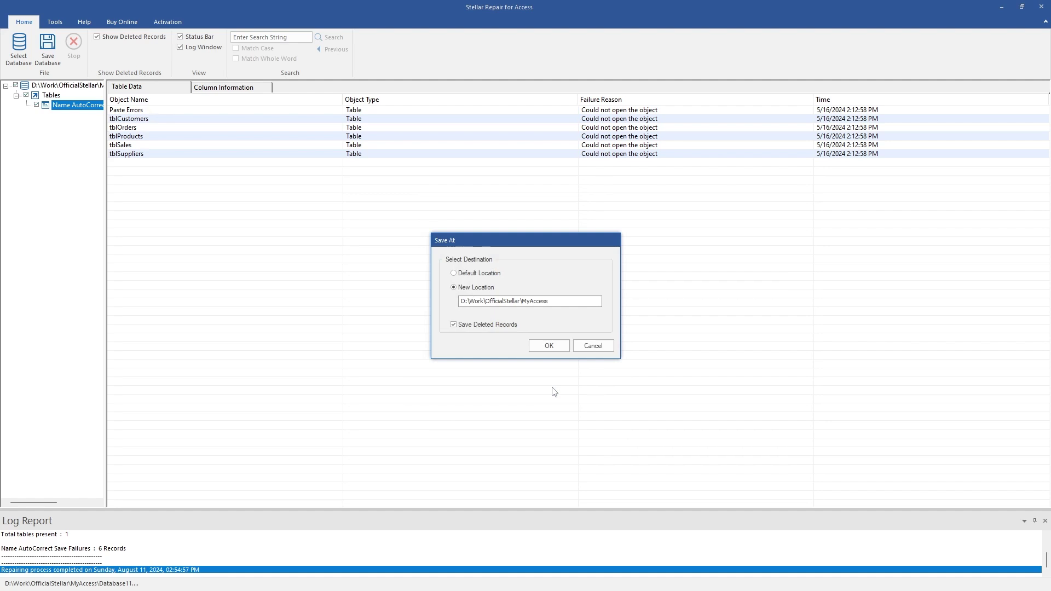
click(553, 343)
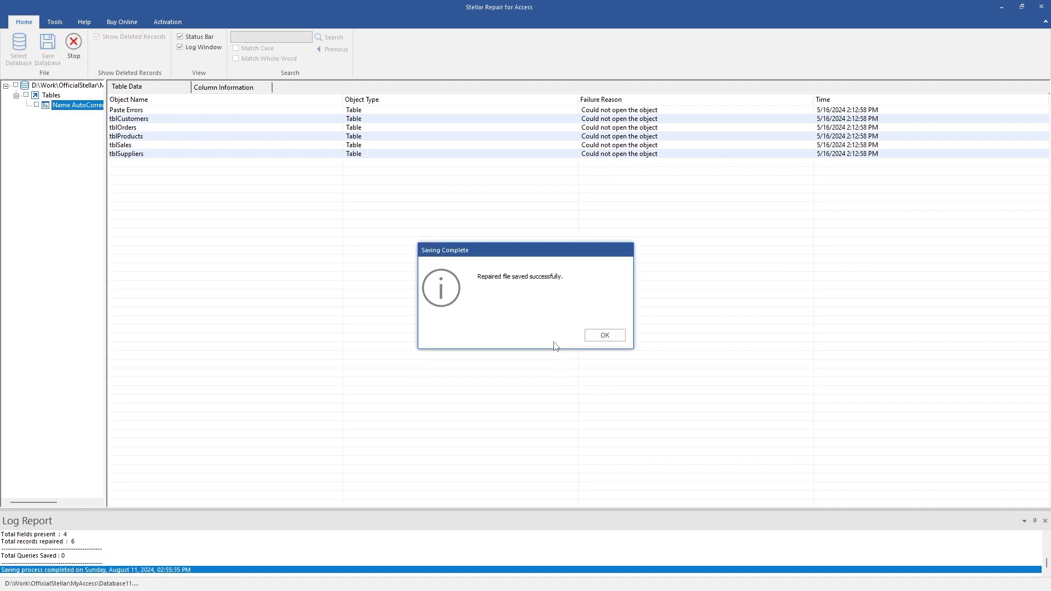
click(605, 342)
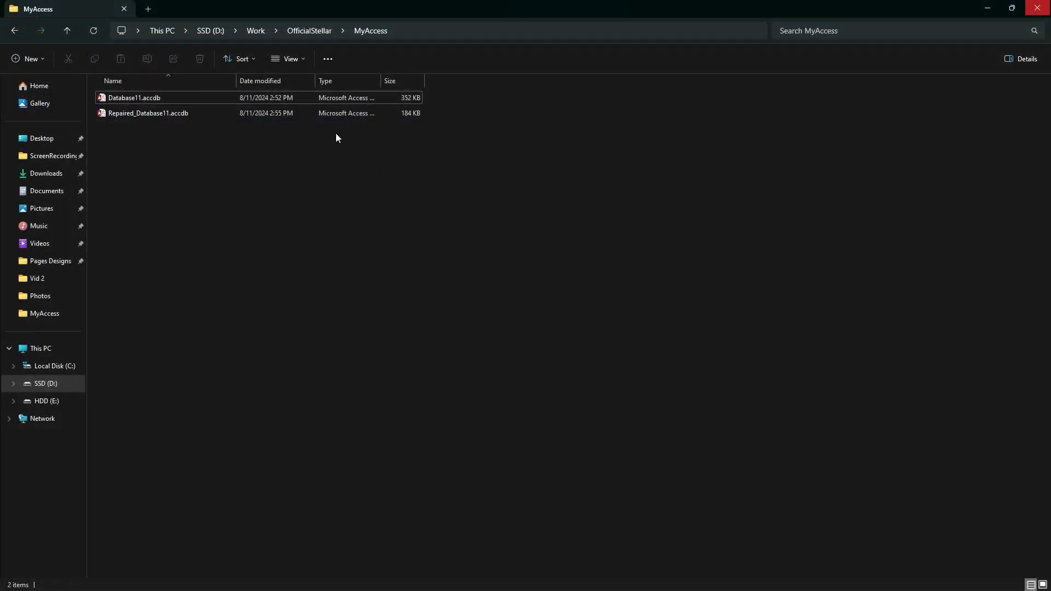
double_click(323, 114)
Open the Name AutoCorrect Save Failures table showing its six recovered records.
double_click(90, 133)
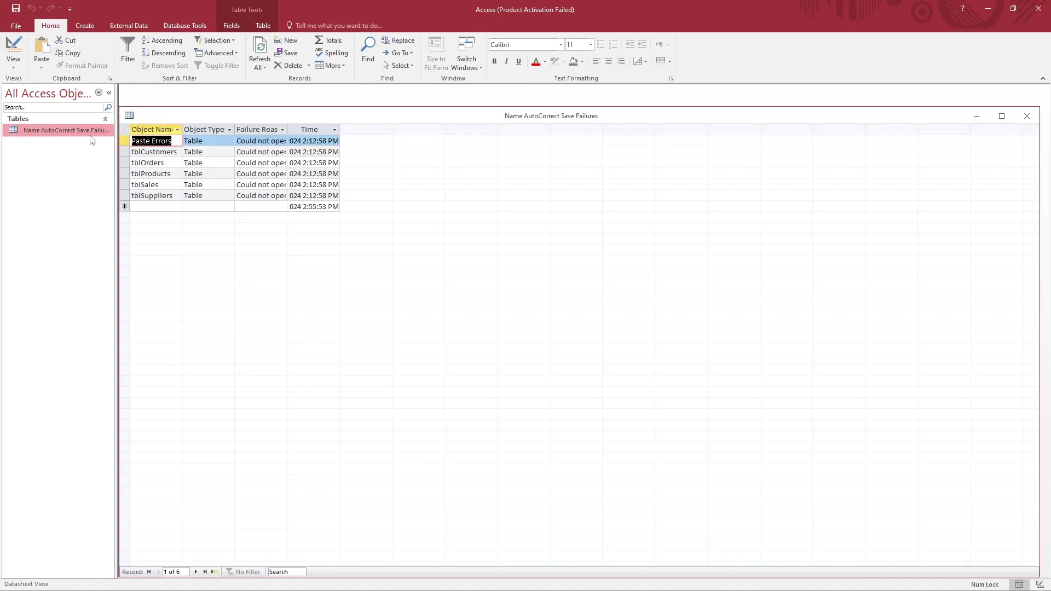